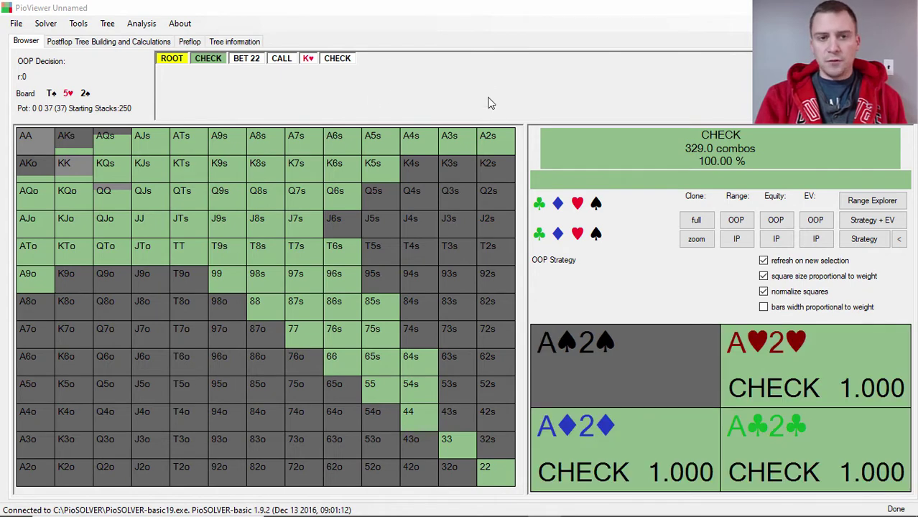
Review the OOP player's starting hand range in the postflop tree-building parameters, and accept it without changes.
{"action": "left_click", "coordinate": [109, 41]}
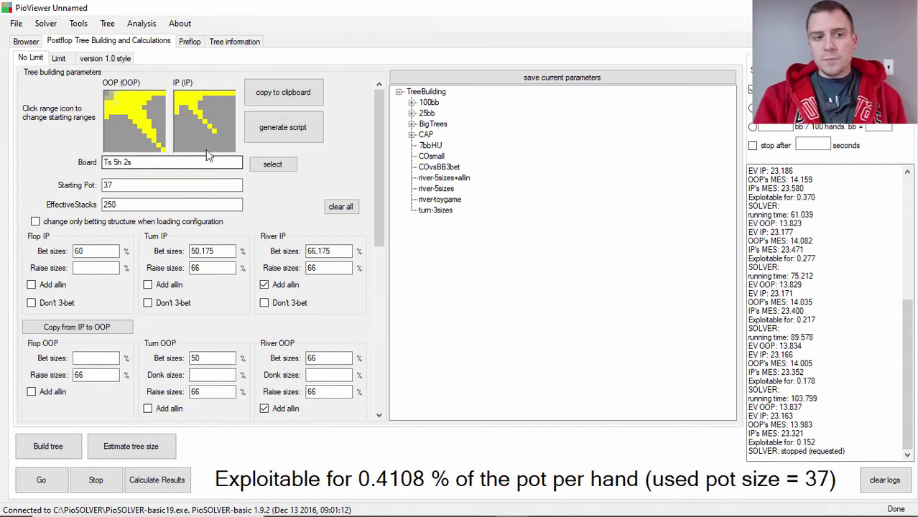
{"action": "left_click", "coordinate": [133, 125]}
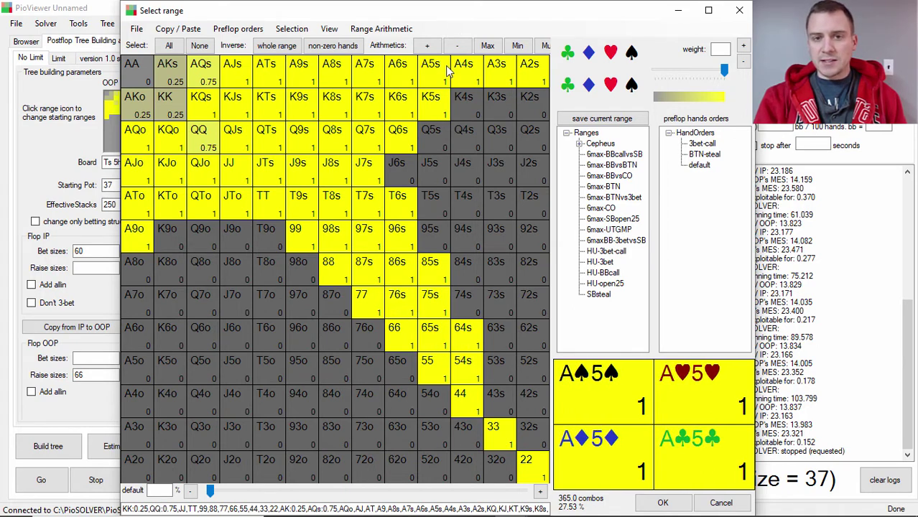
{"action": "left_click_drag", "start_coordinate": [451, 72], "coordinate": [474, 90]}
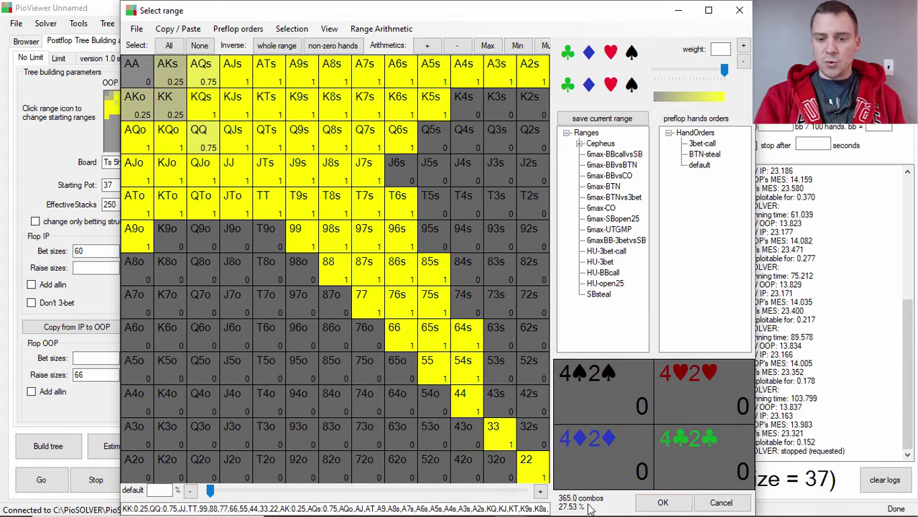
{"action": "left_click", "coordinate": [660, 503]}
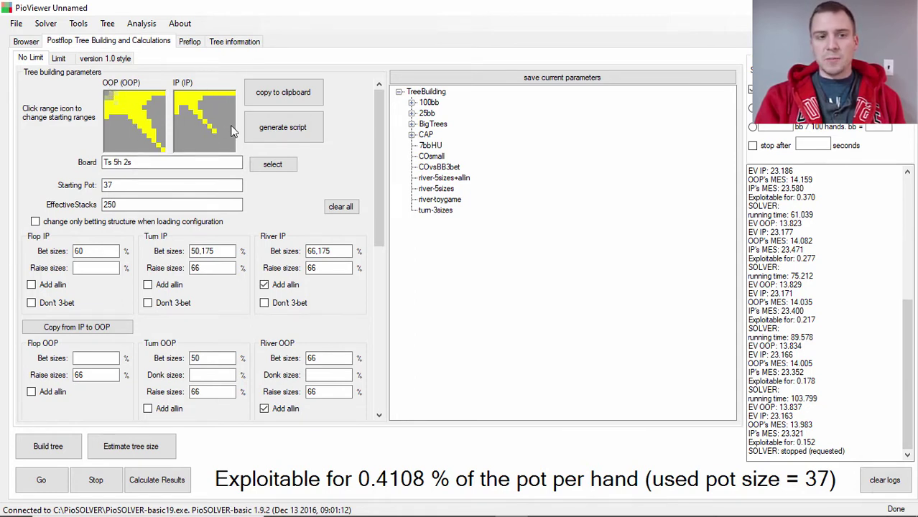
Show the IP player's solved flop strategy on Ts 5h 2s after OOP checks.
{"action": "left_click", "coordinate": [29, 43]}
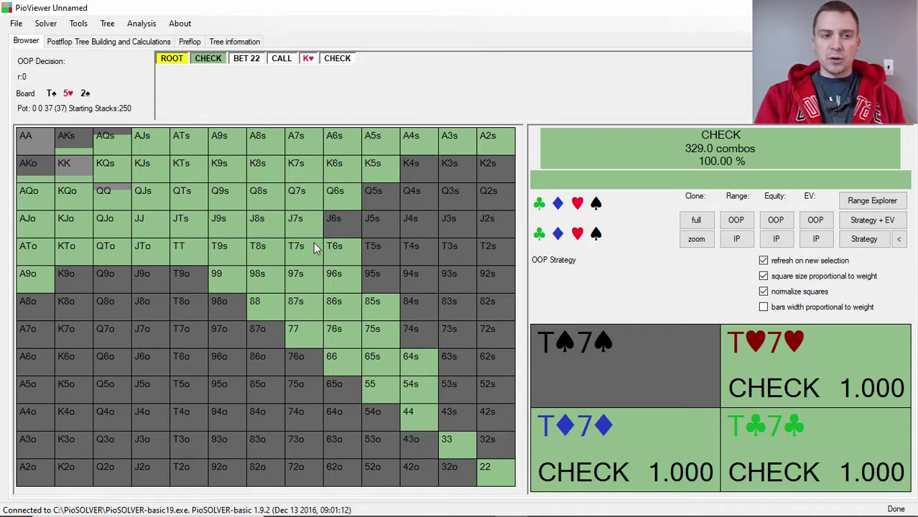
{"action": "left_click", "coordinate": [219, 64]}
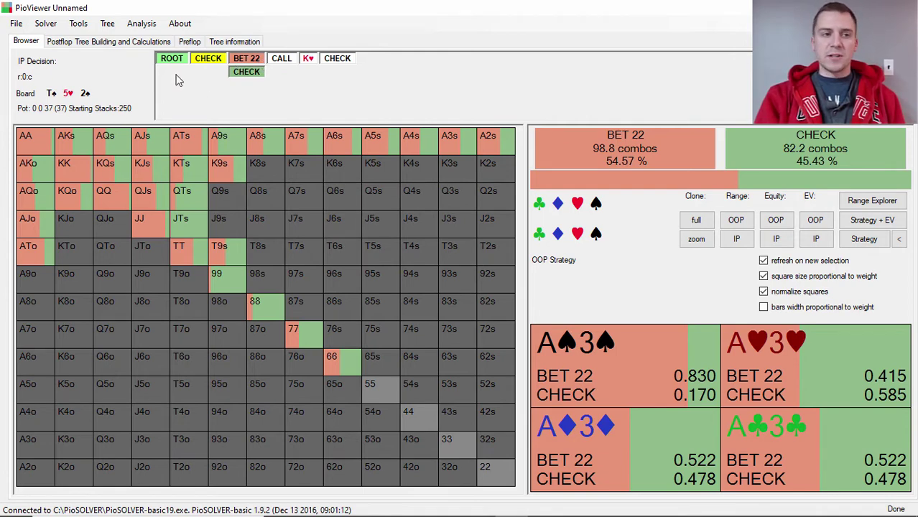
Review the IP flop, turn and river bet sizes in the postflop tree-building parameters.
{"action": "left_click", "coordinate": [91, 43]}
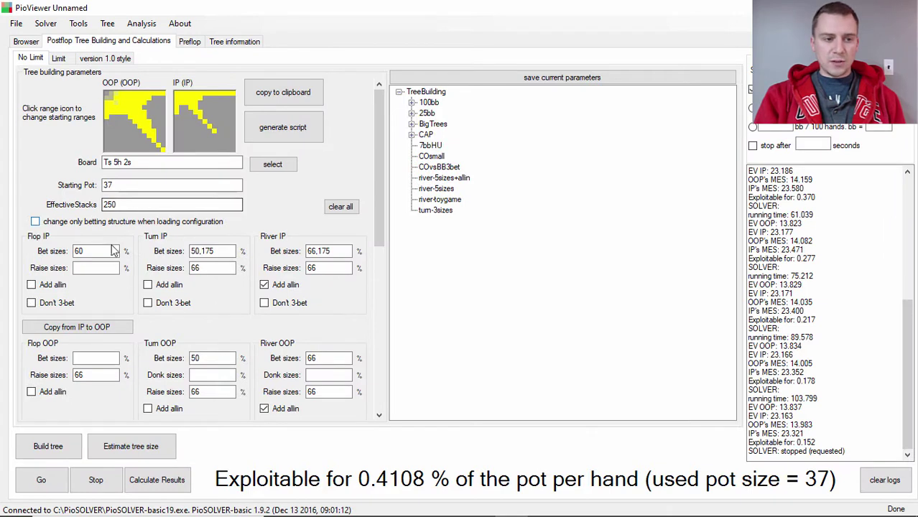
{"action": "left_click", "coordinate": [89, 251]}
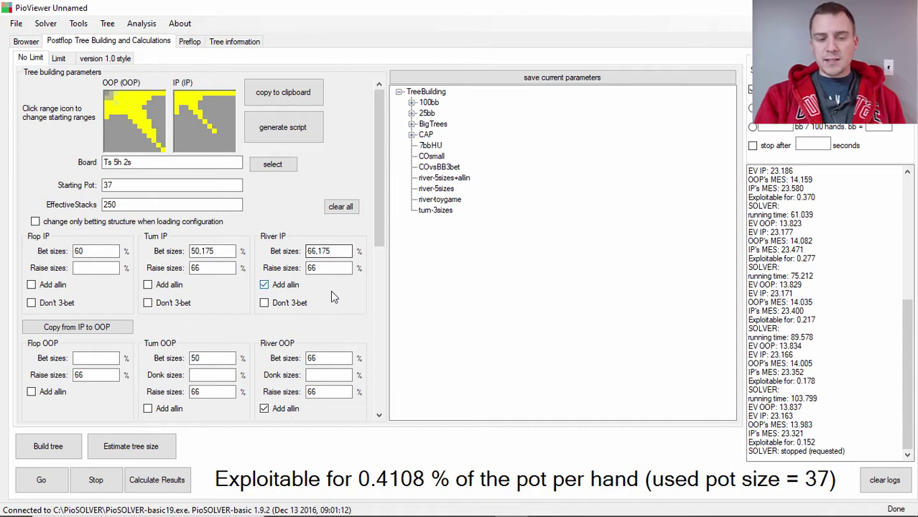
{"action": "left_click", "coordinate": [222, 251]}
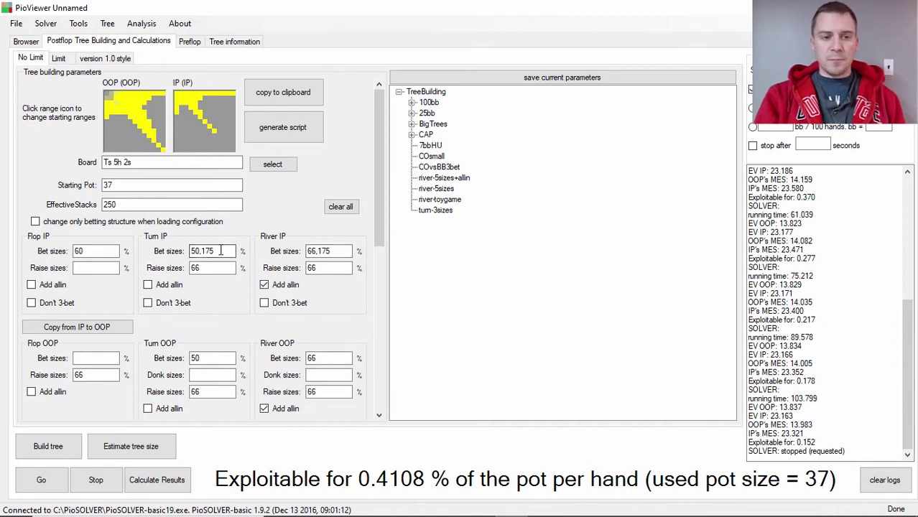
{"action": "left_click", "coordinate": [77, 251]}
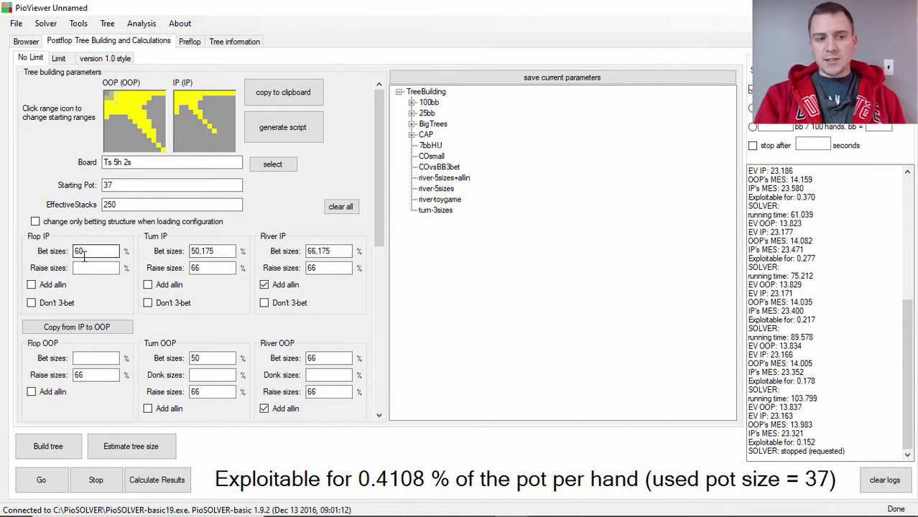
{"action": "left_click", "coordinate": [216, 250]}
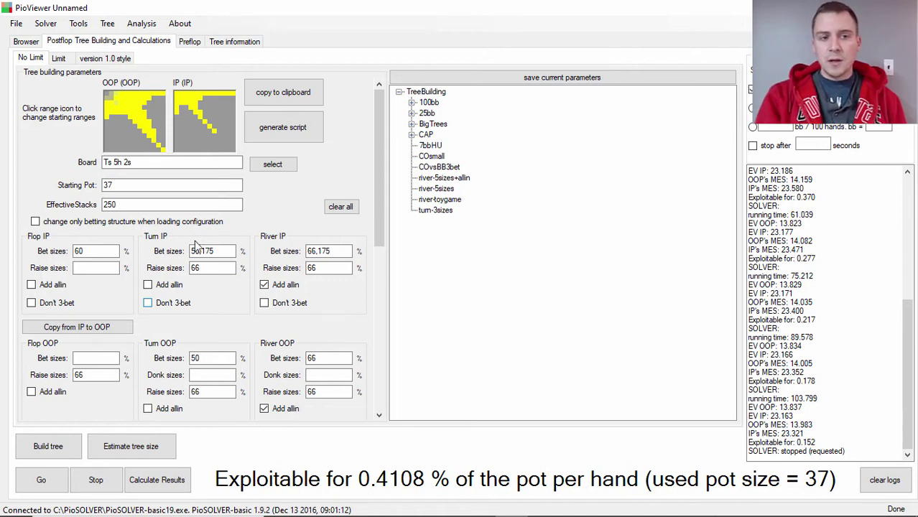
Return to the solved tree and compare OOP's response to the 22 bet with IP's flop strategy.
{"action": "left_click", "coordinate": [37, 42]}
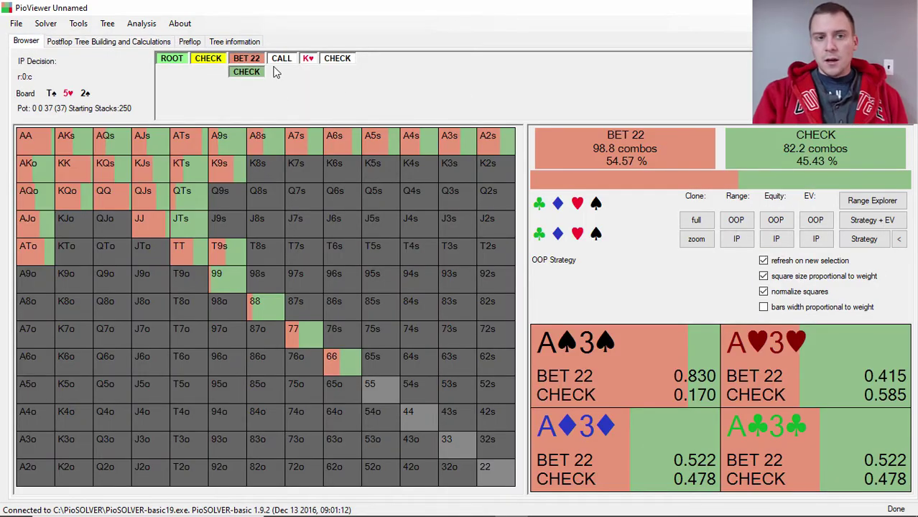
{"action": "left_click", "coordinate": [246, 60]}
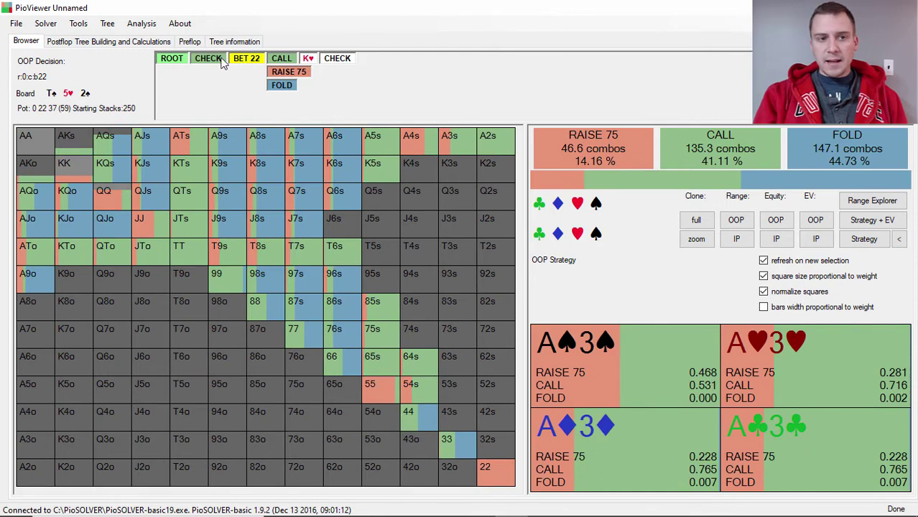
{"action": "left_click", "coordinate": [219, 62]}
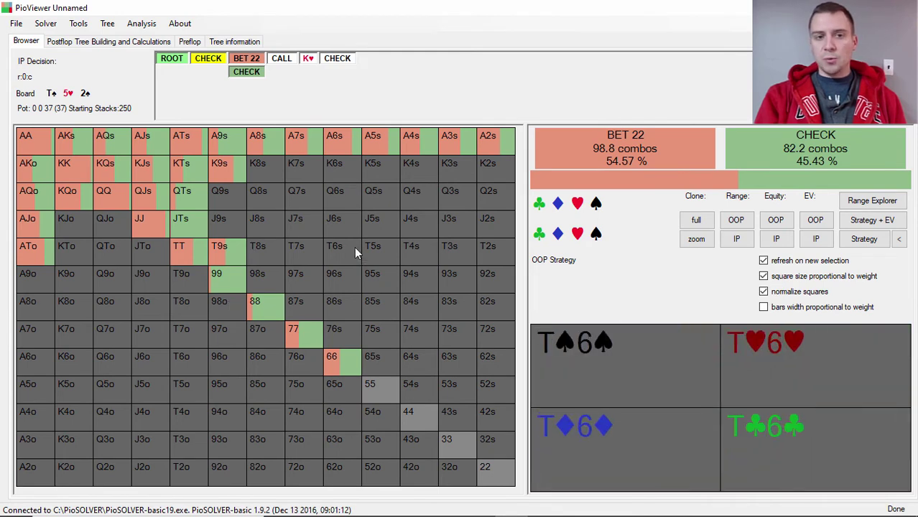
Inspect OOP's equity per hand facing the 22 flop bet, and switch back to the strategy display.
{"action": "left_click", "coordinate": [258, 61]}
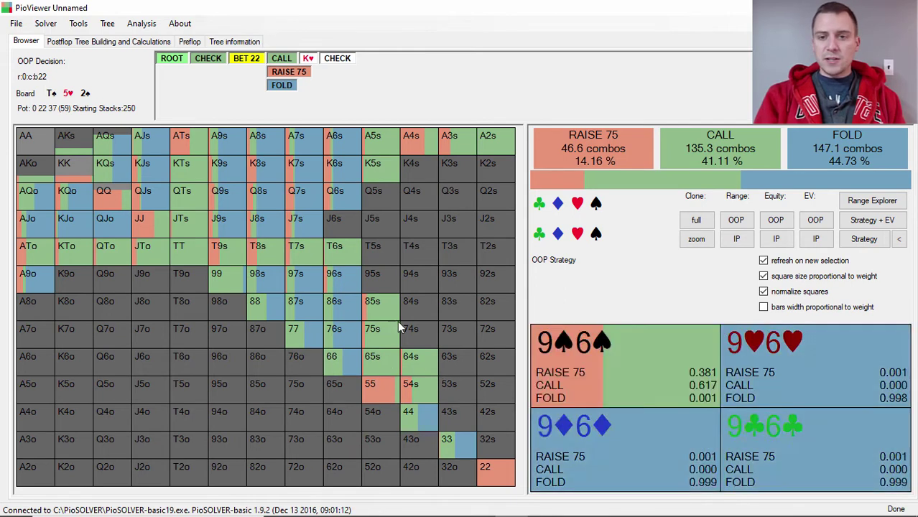
{"action": "left_click", "coordinate": [783, 225]}
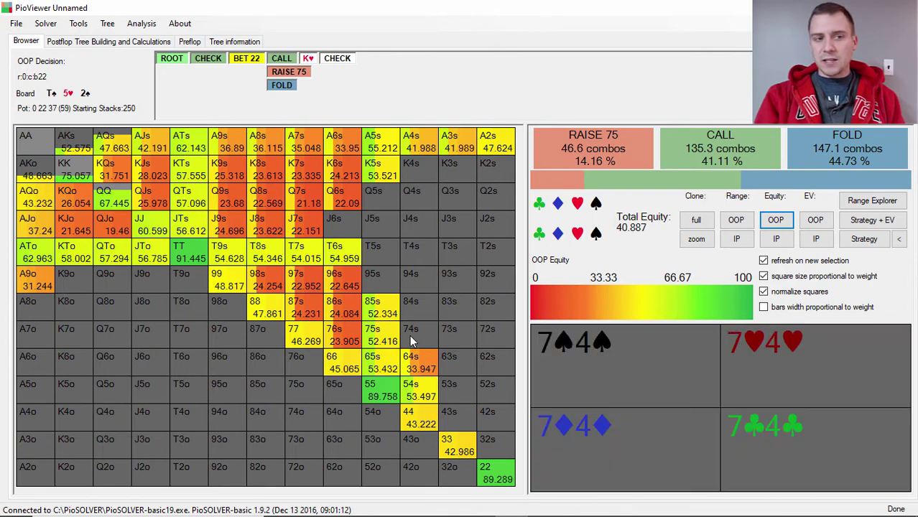
{"action": "left_click", "coordinate": [866, 236]}
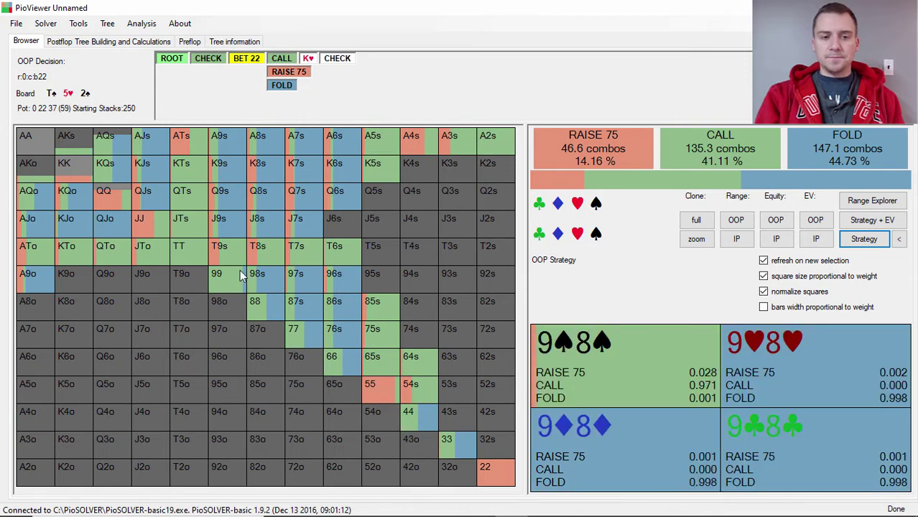
Follow the flop call to the K♥ turn and compare OOP's strategy with IP's betting strategy after the check.
{"action": "left_click", "coordinate": [282, 59]}
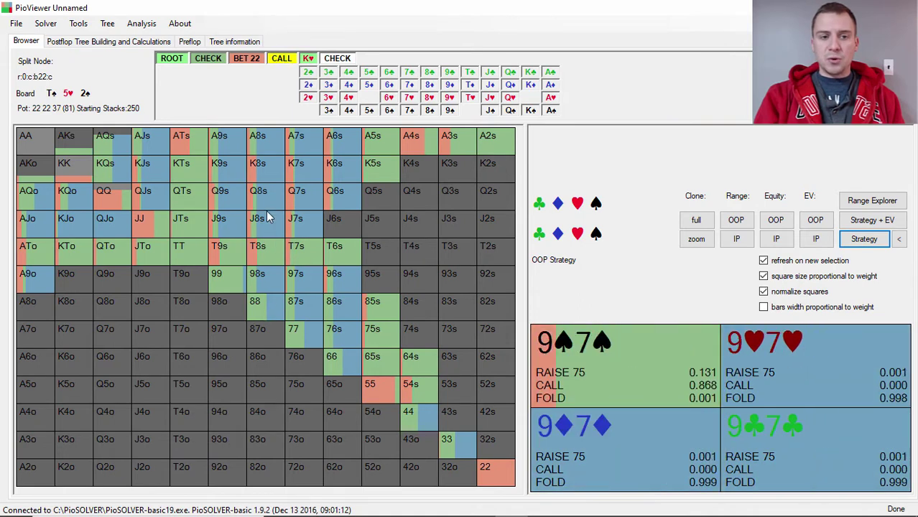
{"action": "left_click", "coordinate": [309, 60]}
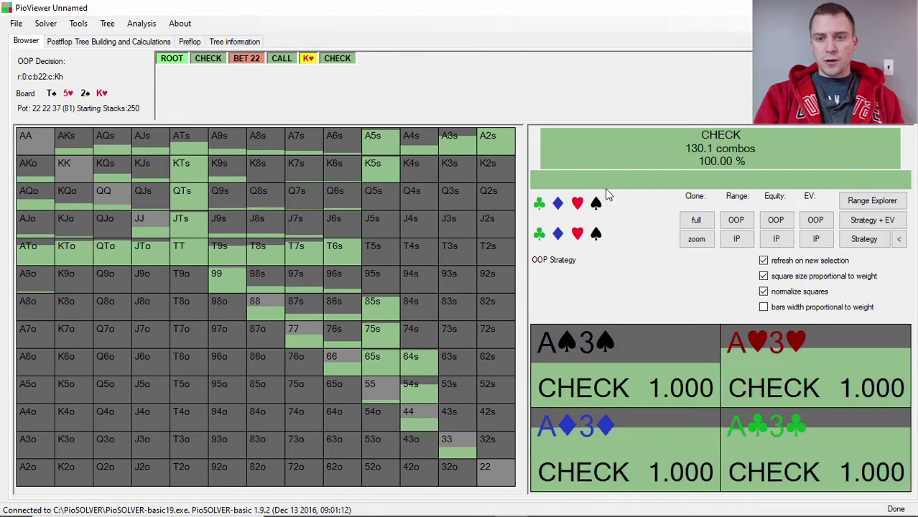
{"action": "left_click", "coordinate": [348, 63]}
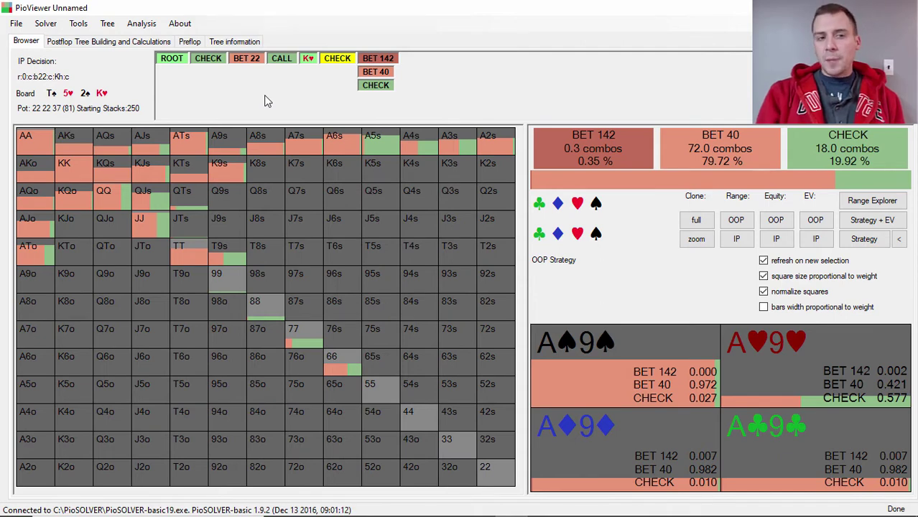
{"action": "left_click", "coordinate": [308, 59]}
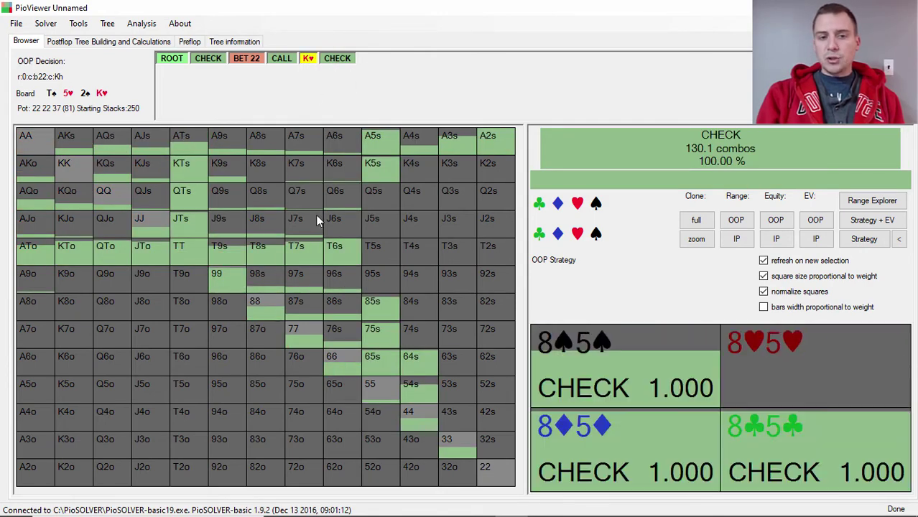
{"action": "left_click", "coordinate": [337, 60]}
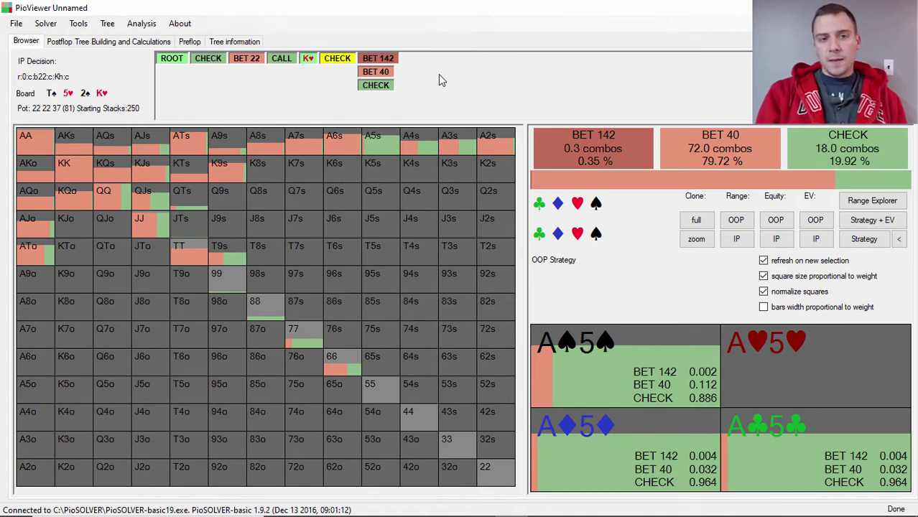
Set and lock OOP's strategy at the flop decision facing the 22 bet.
{"action": "left_click", "coordinate": [216, 64]}
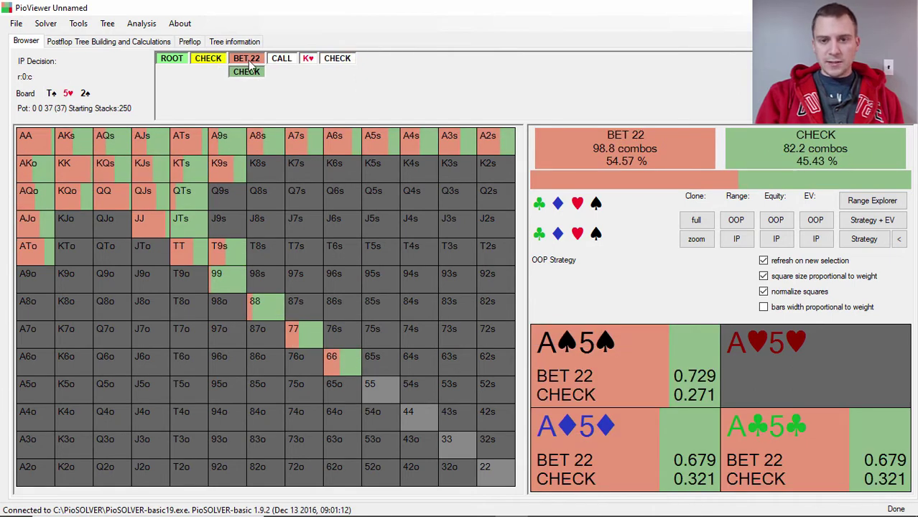
{"action": "left_click", "coordinate": [246, 59]}
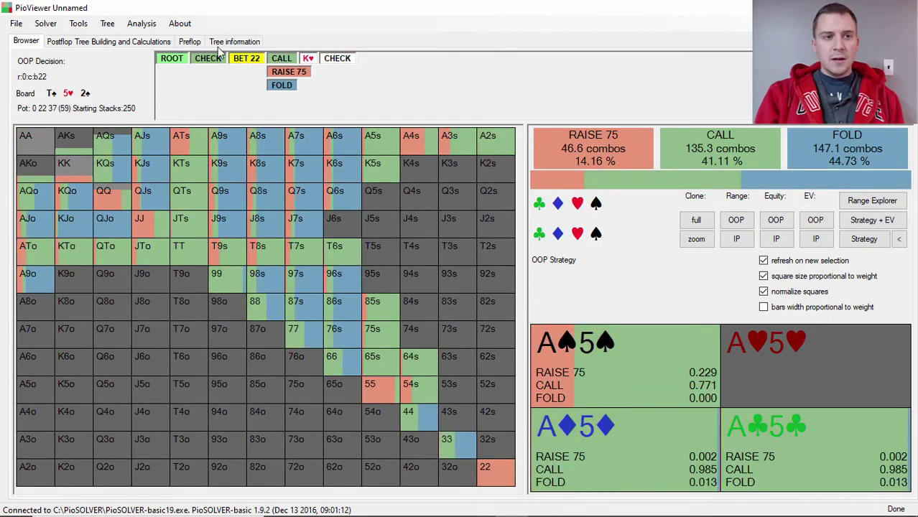
{"action": "left_click", "coordinate": [107, 24]}
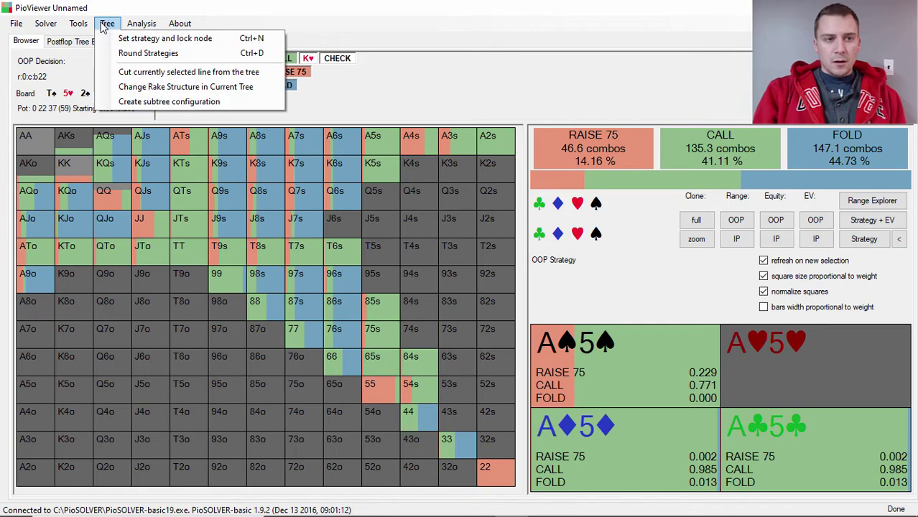
{"action": "left_click", "coordinate": [153, 39]}
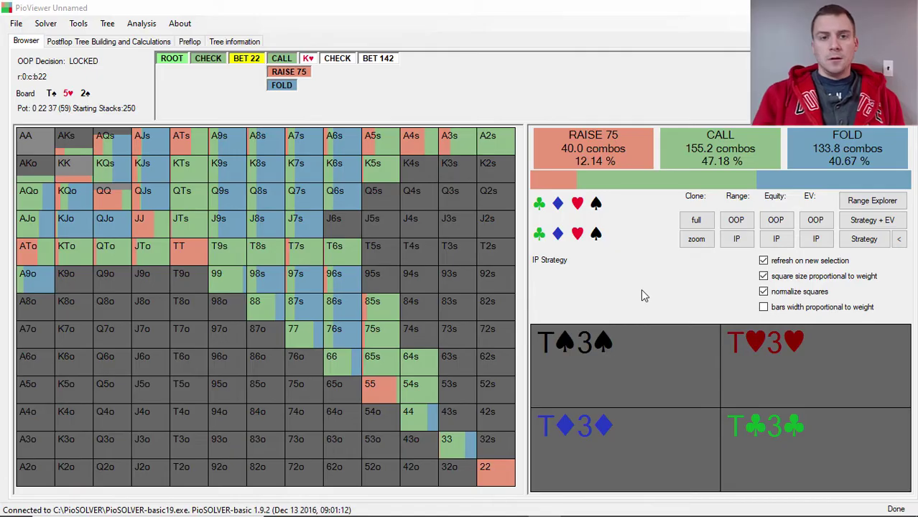
Examine IP's re-solved flop strategy after the check and OOP's locked response to the 22 bet.
{"action": "left_click", "coordinate": [207, 59]}
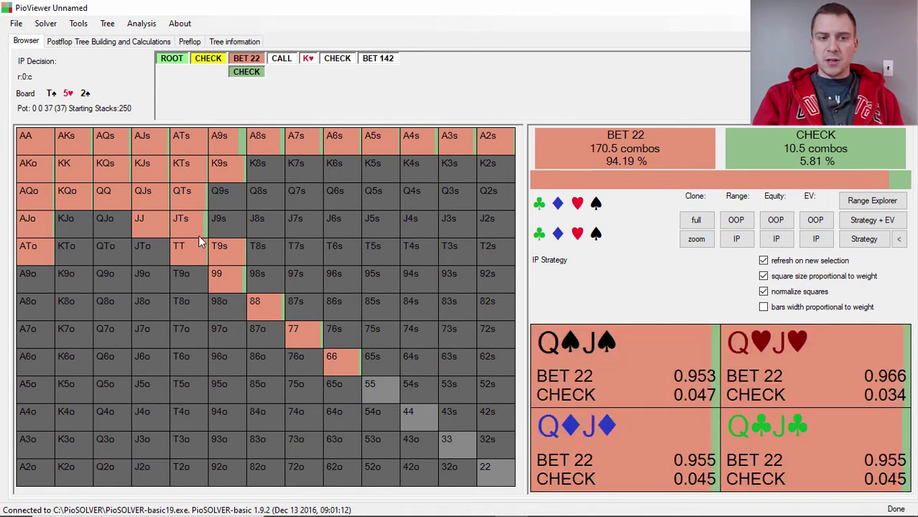
{"action": "left_click", "coordinate": [248, 60]}
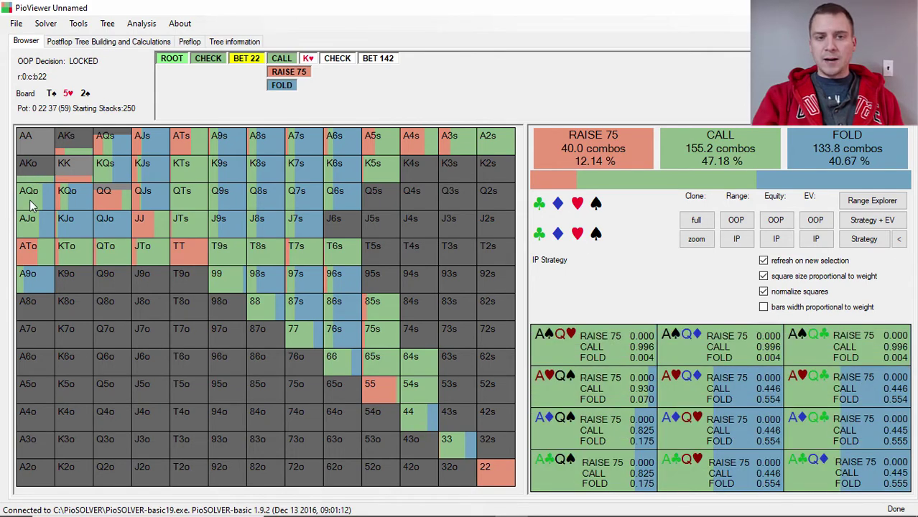
Follow the call to the K♥ turn, examine IP's re-solved strategy after the check, and select the 142 bet node.
{"action": "left_click", "coordinate": [284, 60]}
{"action": "mouse_move", "coordinate": [308, 63]}
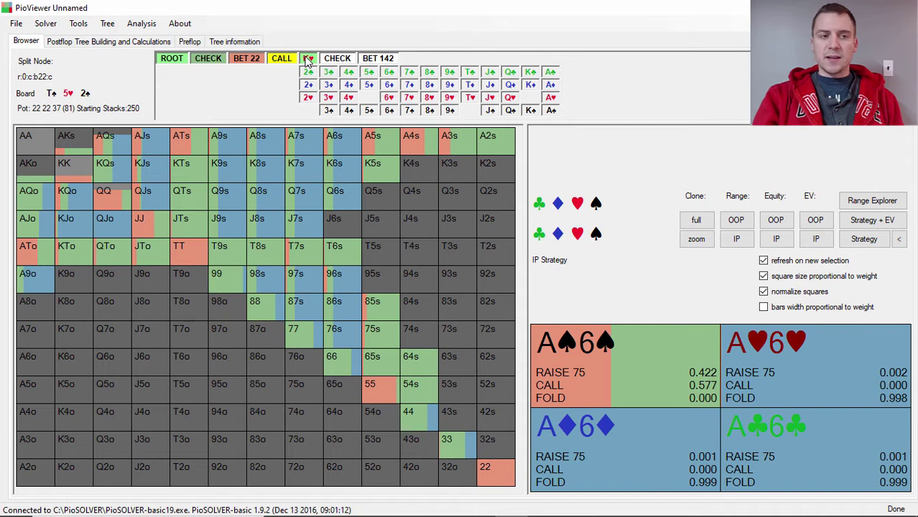
{"action": "left_click", "coordinate": [307, 60]}
{"action": "left_click", "coordinate": [337, 59]}
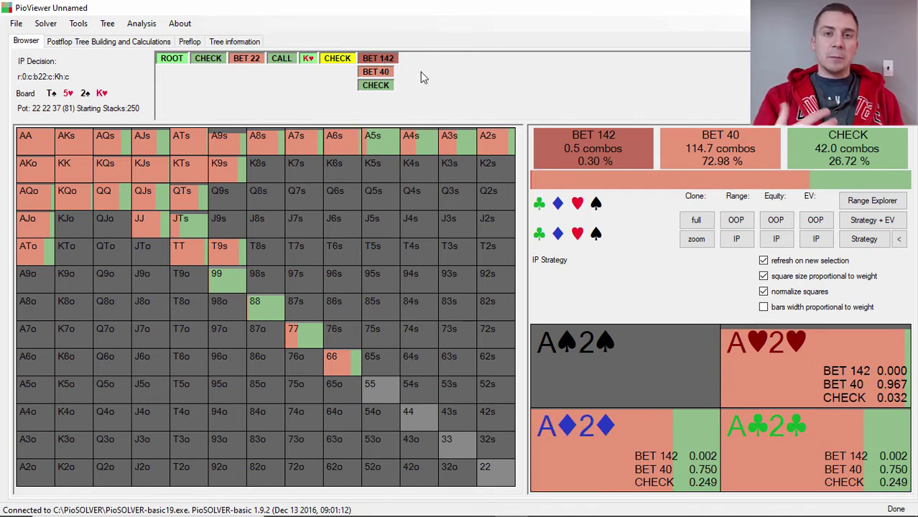
{"action": "left_click", "coordinate": [380, 60]}
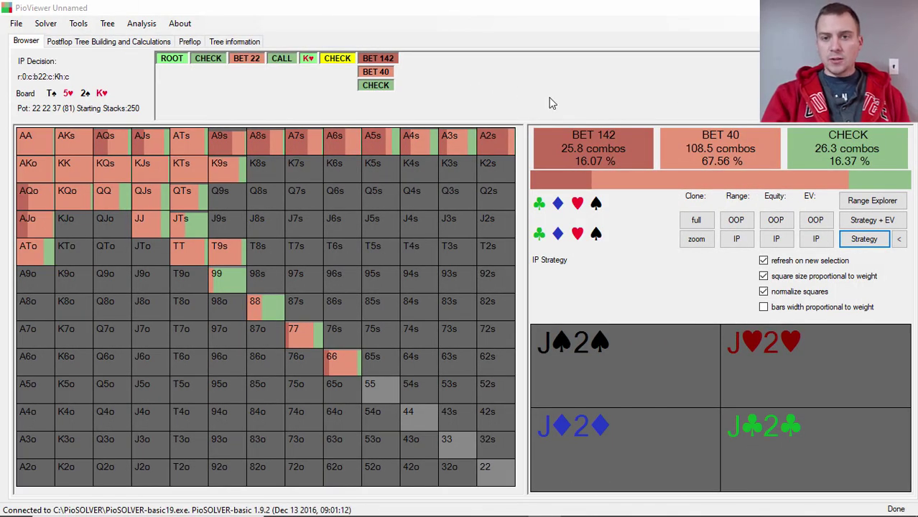
Compare OOP's locked response to the 142 turn bet with IP's turn strategy after the check.
{"action": "left_click", "coordinate": [382, 59]}
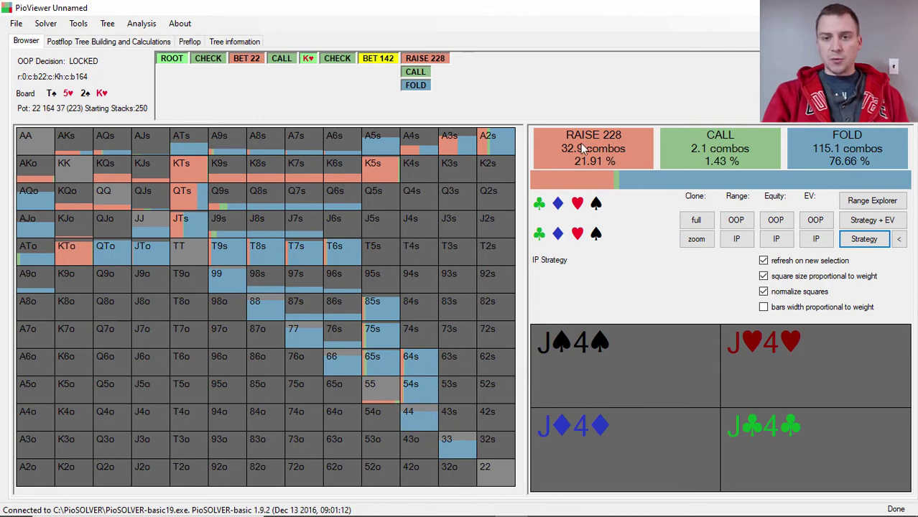
{"action": "left_click", "coordinate": [341, 61]}
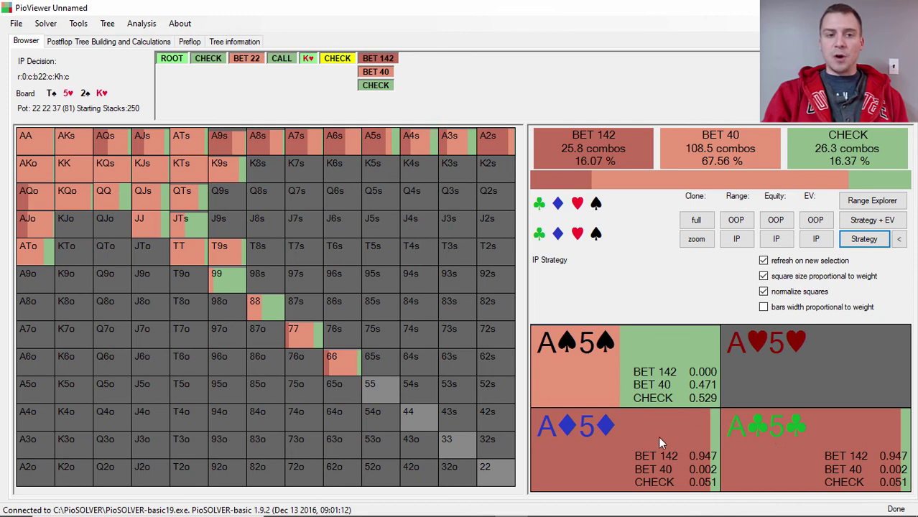
{"action": "left_click", "coordinate": [384, 59]}
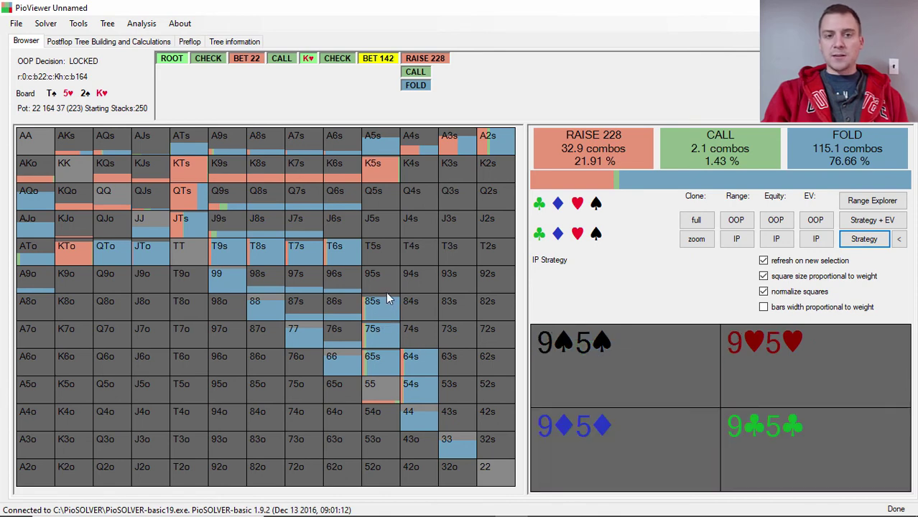
{"action": "left_click", "coordinate": [346, 61]}
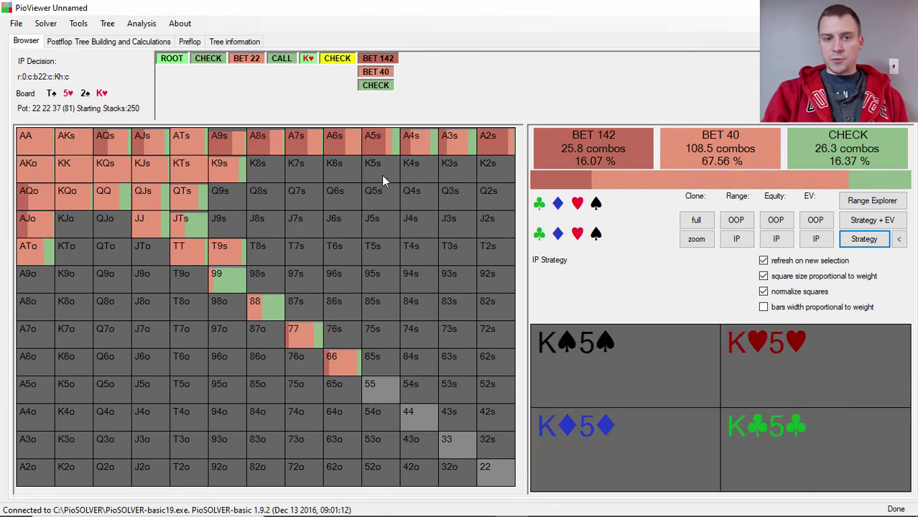